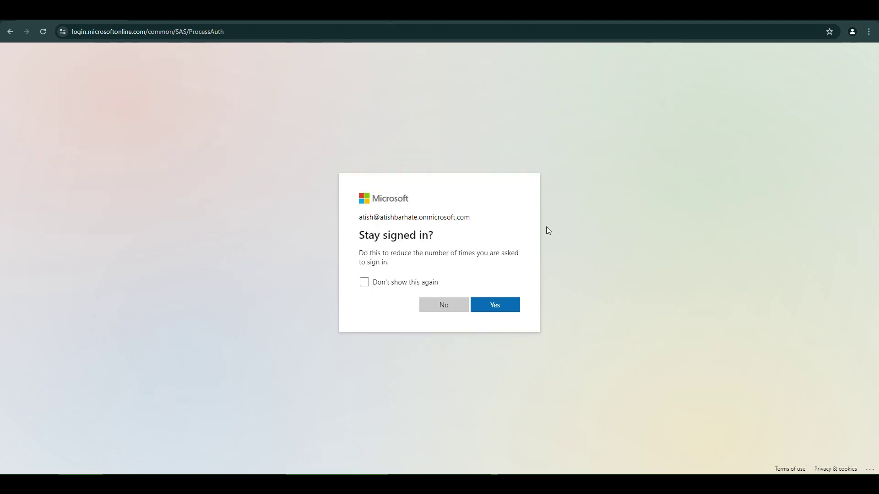
- Stay signed in to Microsoft 365 and open the file shares migration tasks in the SharePoint admin center
left_click(503, 312)
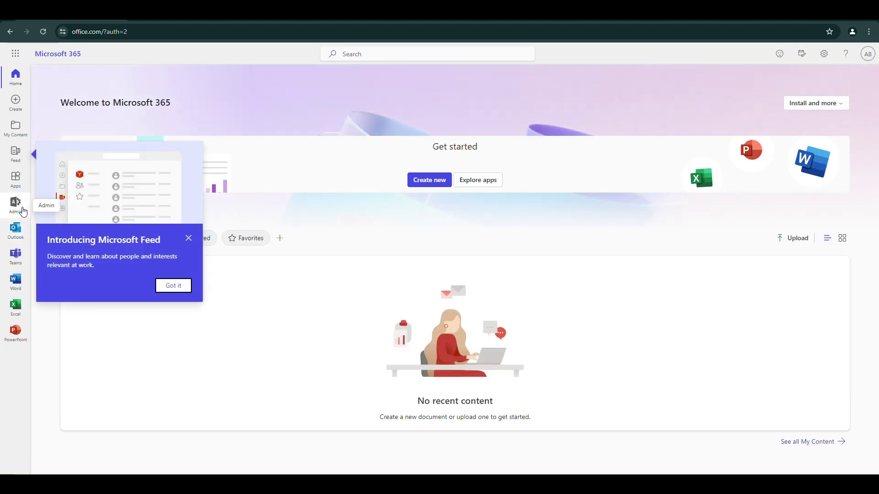
left_click(16, 204)
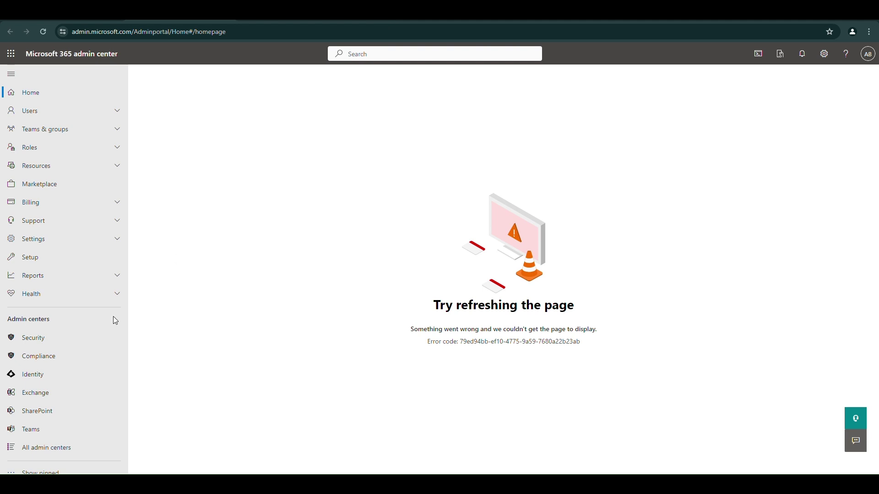
left_click(46, 418)
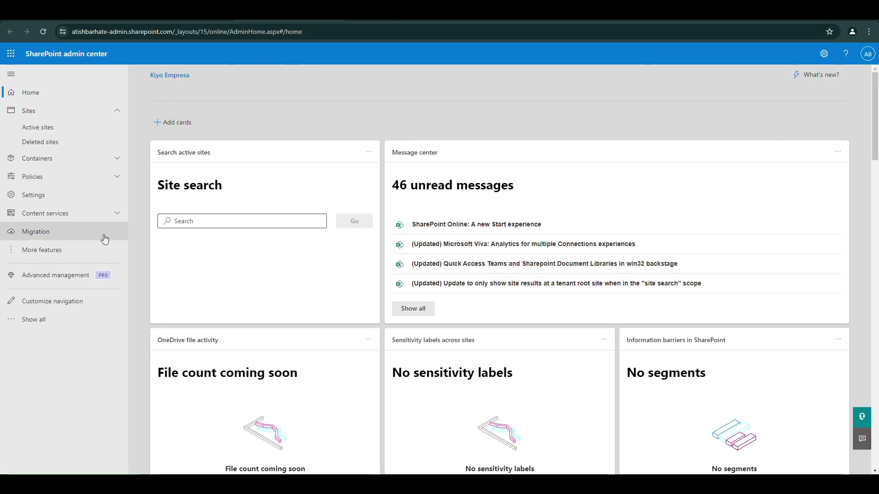
left_click(63, 236)
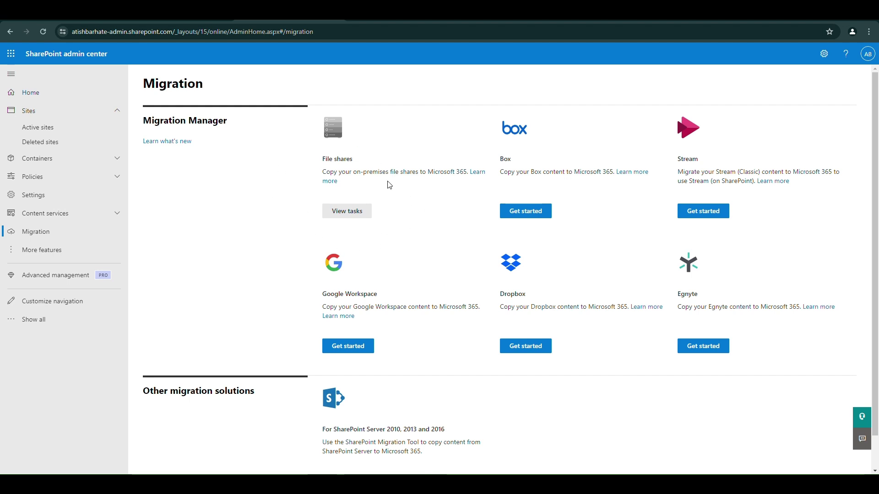
left_click(356, 211)
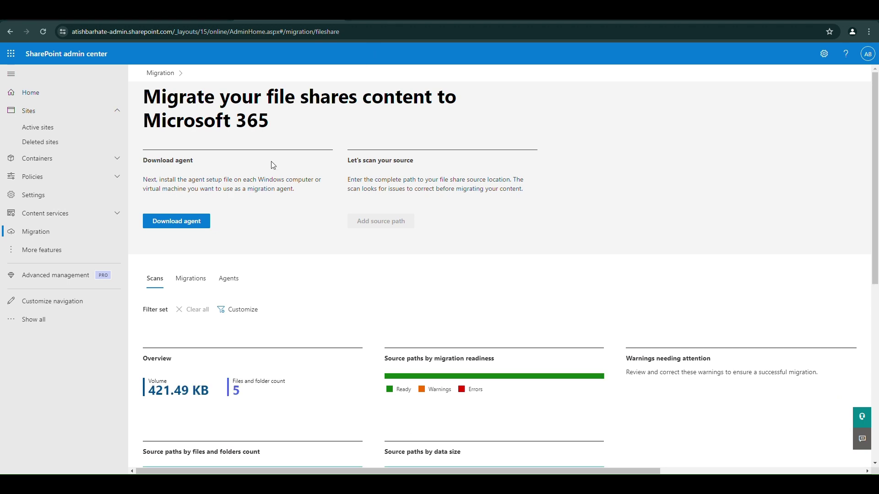
- Download the migration agent setup file, run it, and install the agent as an app
left_click(192, 225)
left_click(388, 20)
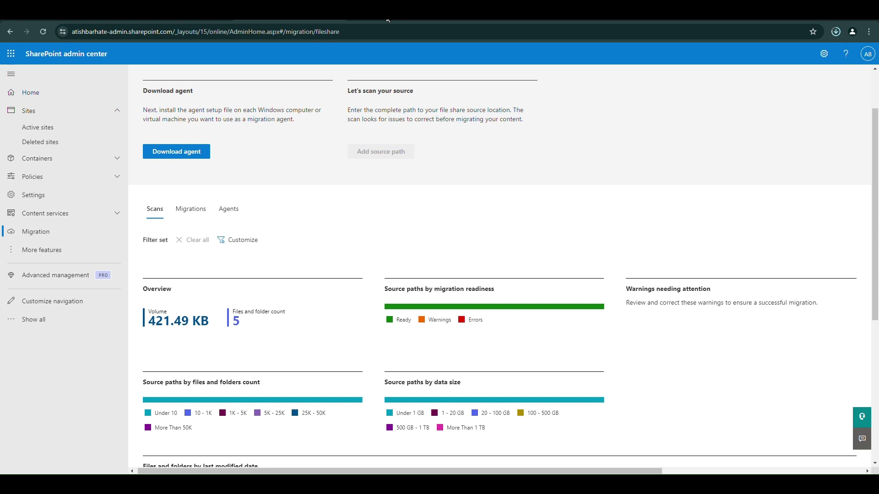
left_click(835, 32)
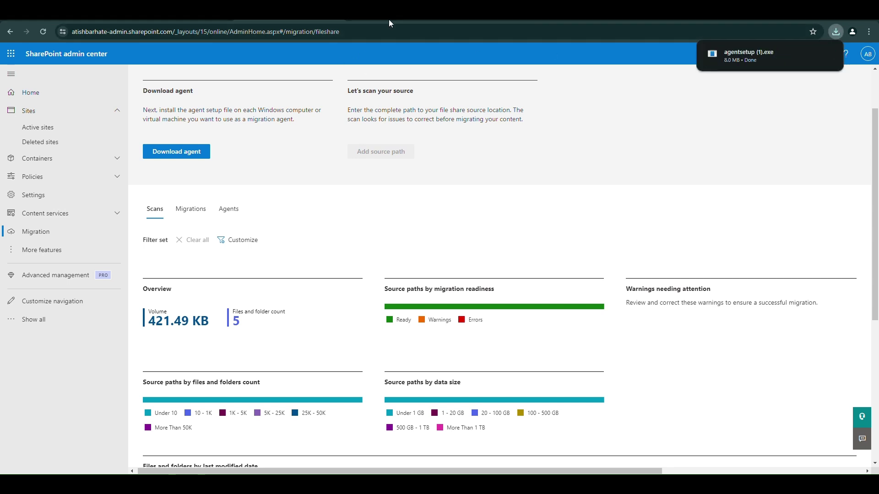
left_click(745, 58)
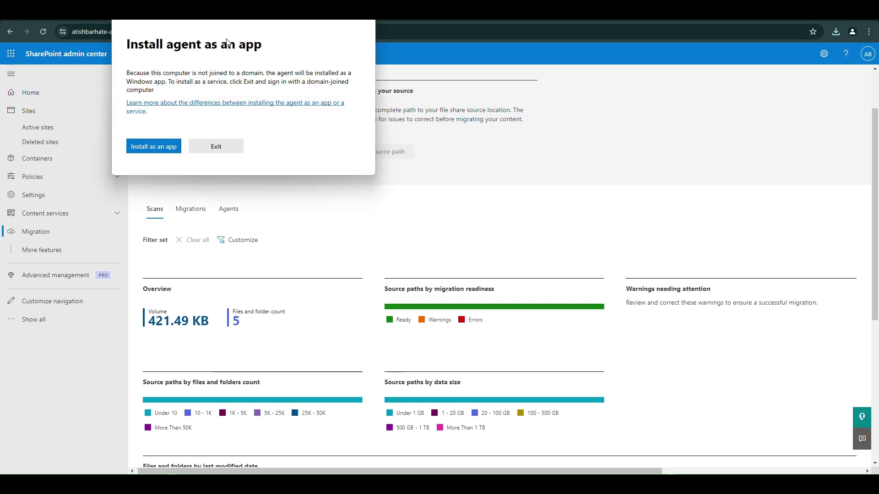
left_click_drag(225, 6, 266, 68)
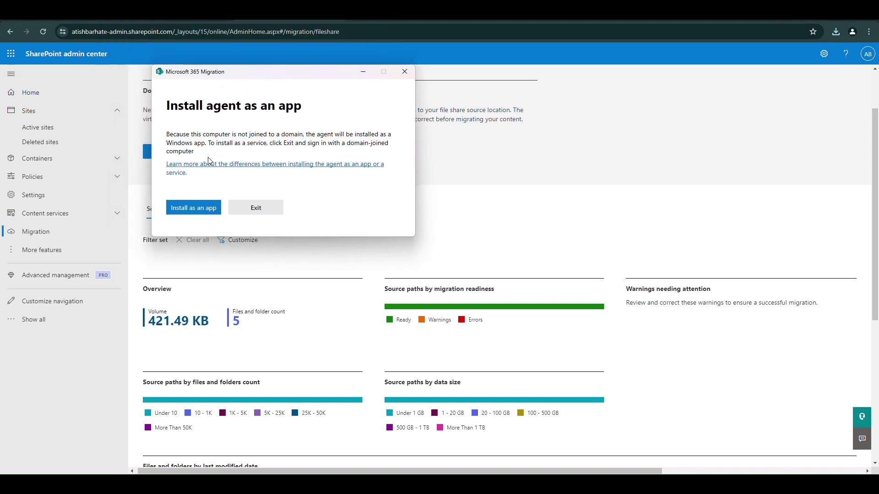
left_click(202, 218)
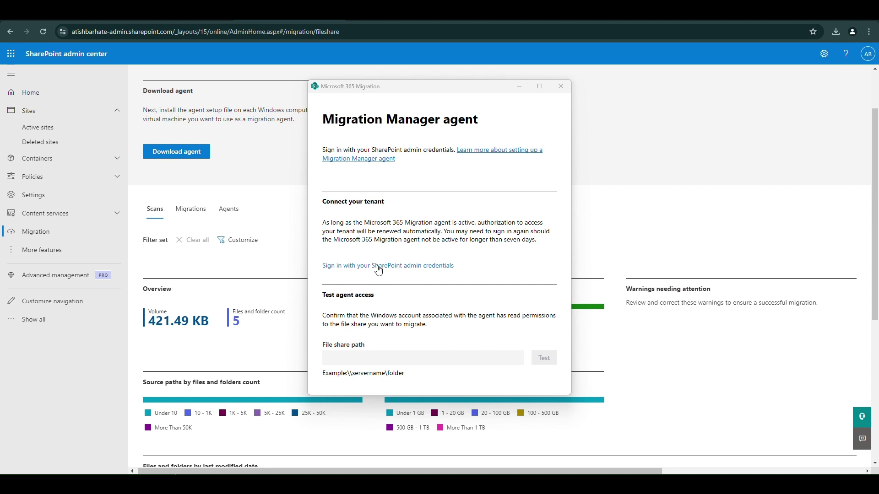
- Sign in to the Migration Manager agent with the SharePoint admin account, entering the account password
left_click(347, 269)
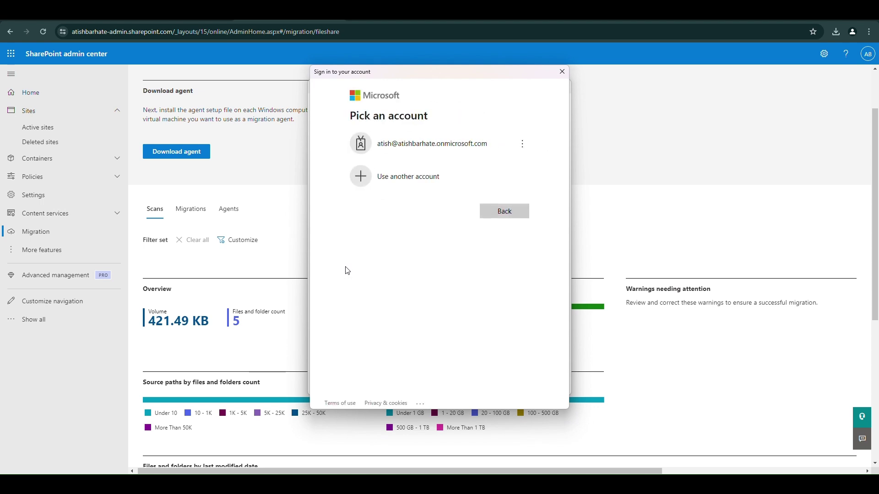
left_click(419, 157)
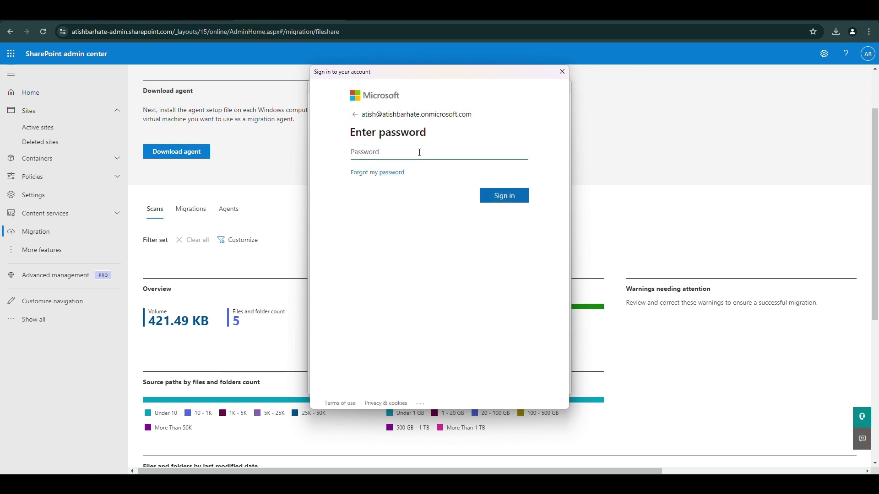
type("••••")
left_click(501, 200)
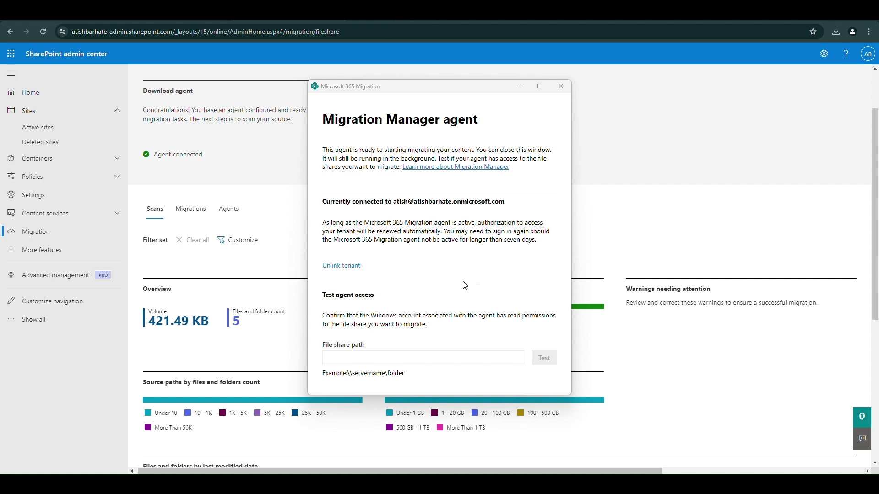
- Inspect the files in the MigrationData folder on drive C: as large icons, and return to the drive's root
left_click(391, 359)
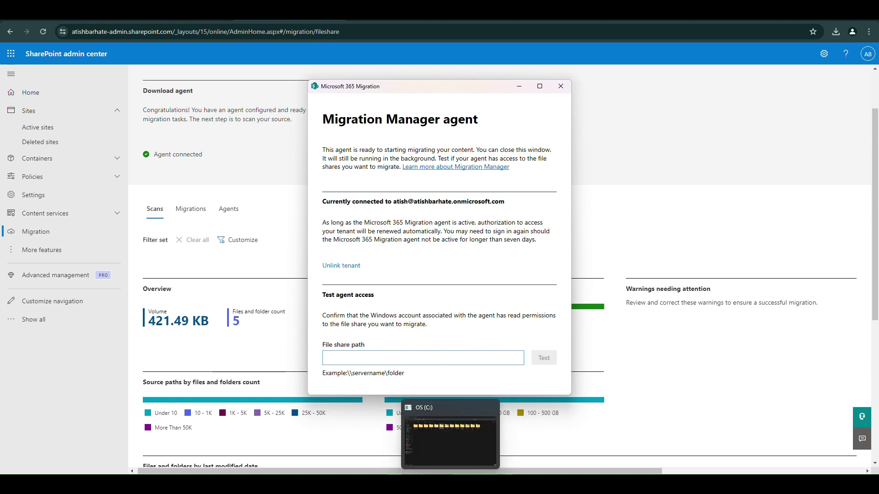
left_click(450, 484)
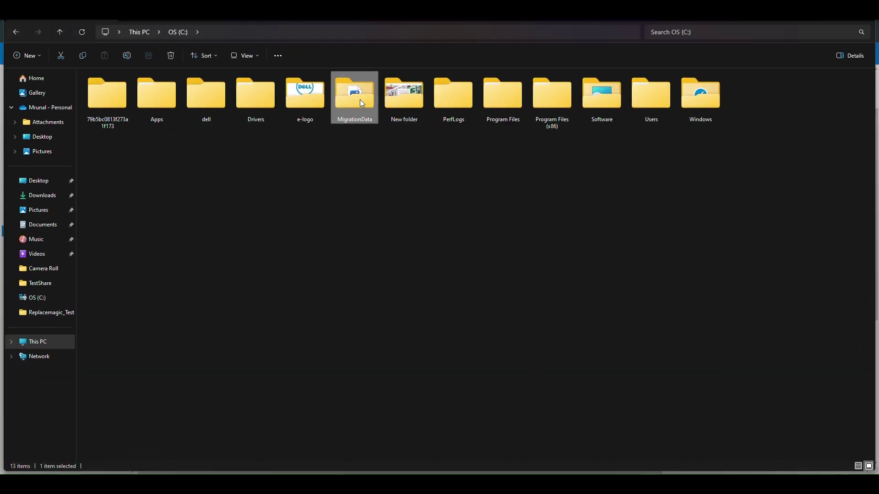
mouse_move(362, 103)
double_click(367, 119)
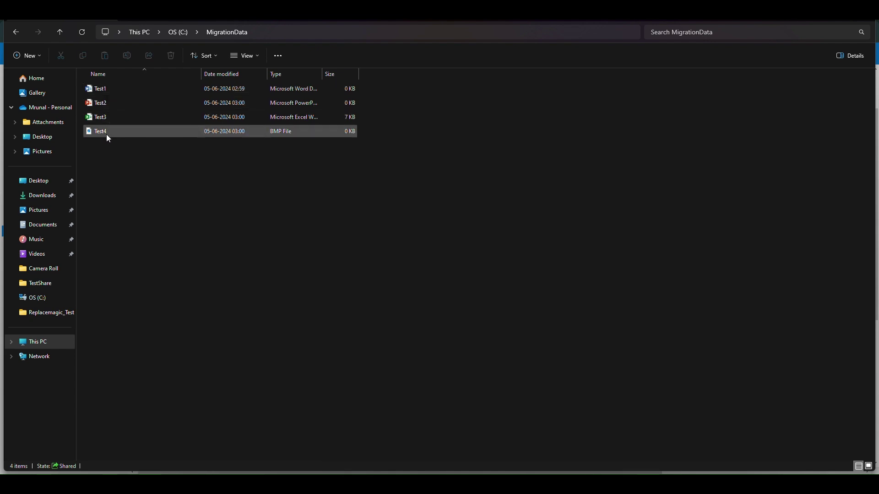
left_click(258, 56)
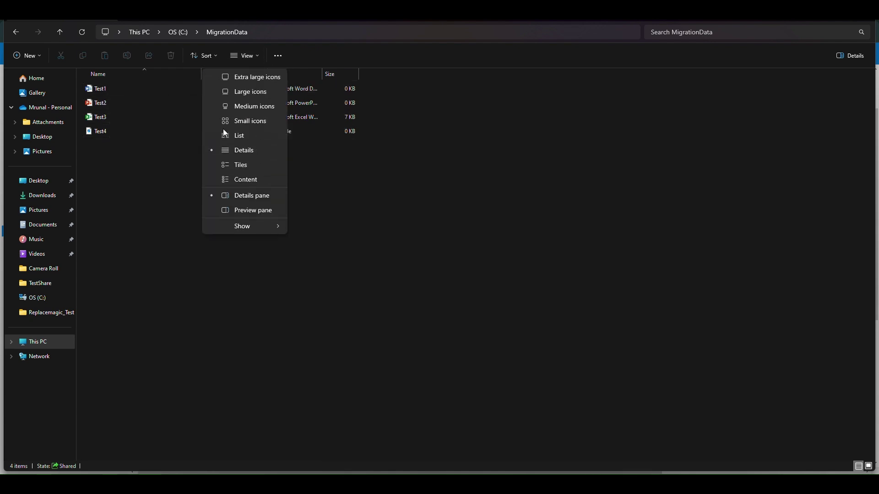
left_click(218, 94)
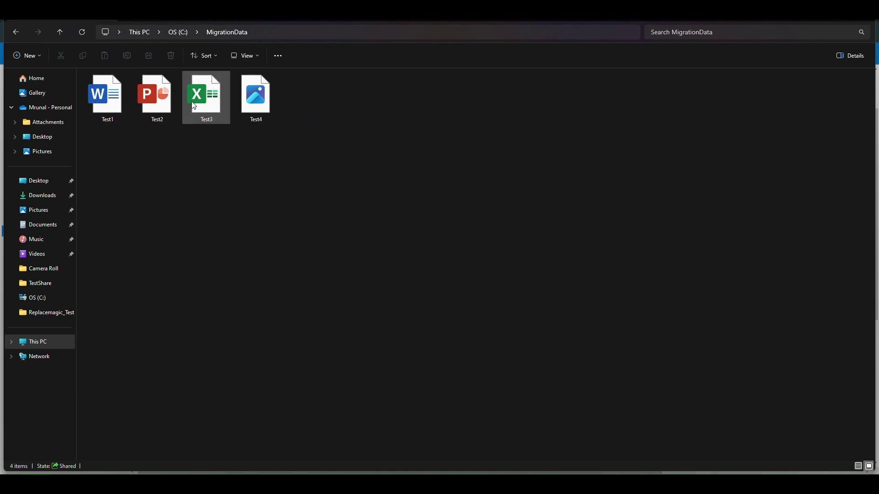
left_click(182, 33)
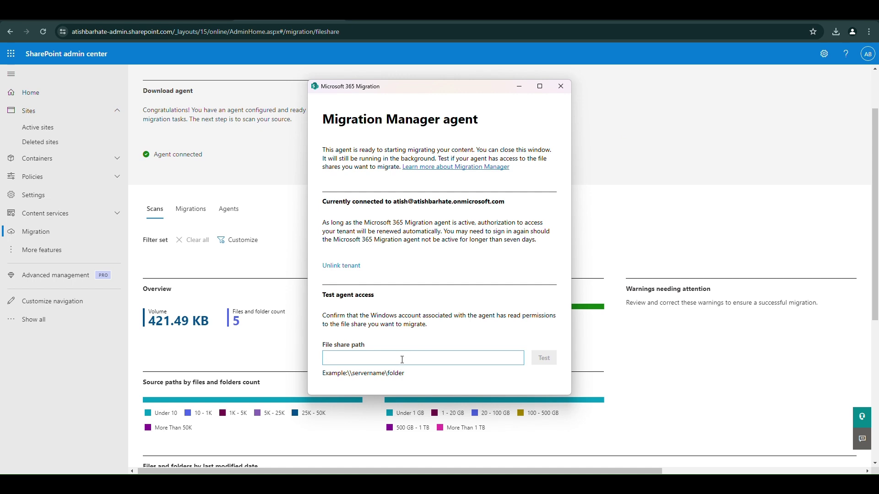
- Test the agent's access to the file share path \\MigrationData\MANU\MigrationData
type("\\\\MigrationData\\MANU\\MigrationData")
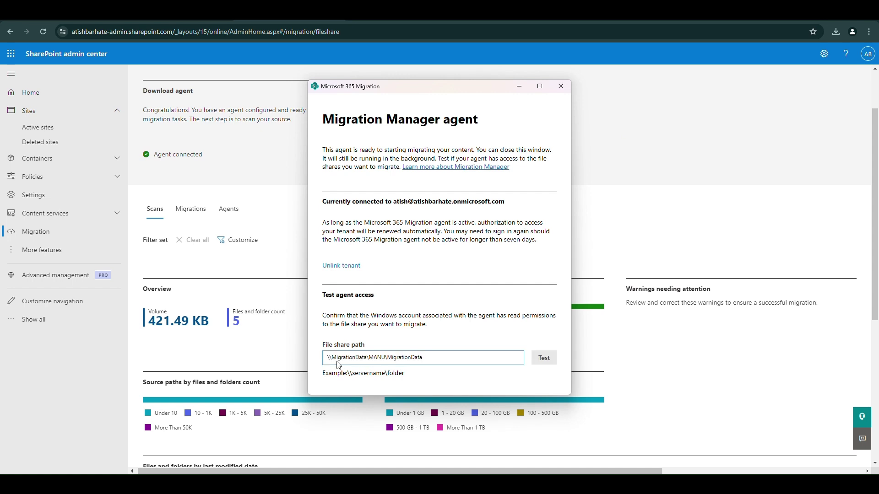
left_click(547, 362)
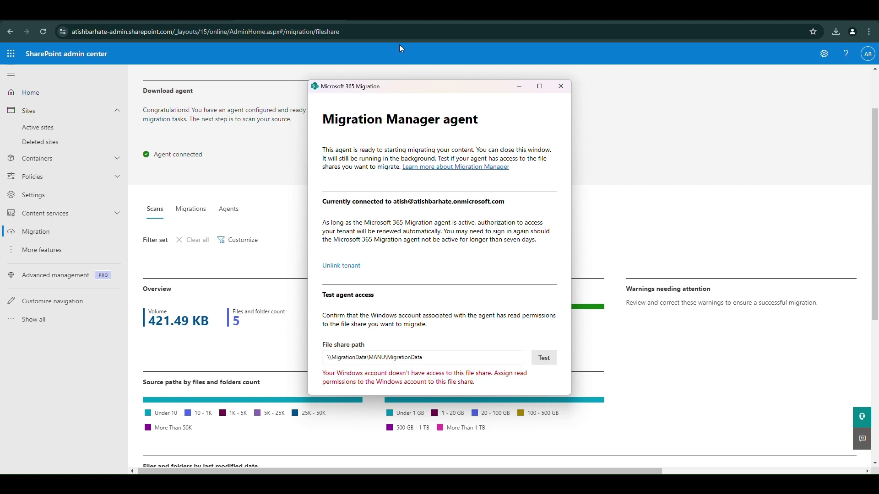
- Share the MigrationData folder on drive C: over the network, giving Everyone Read/Write permission
left_click(387, 22)
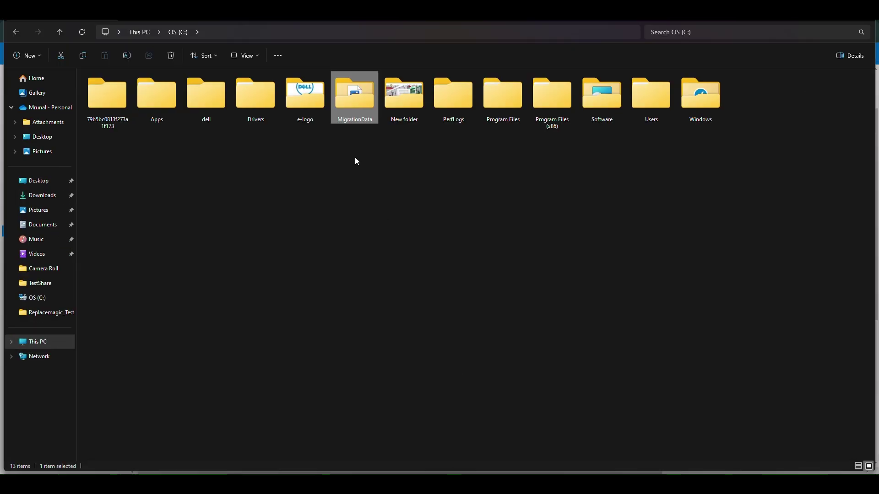
right_click(346, 98)
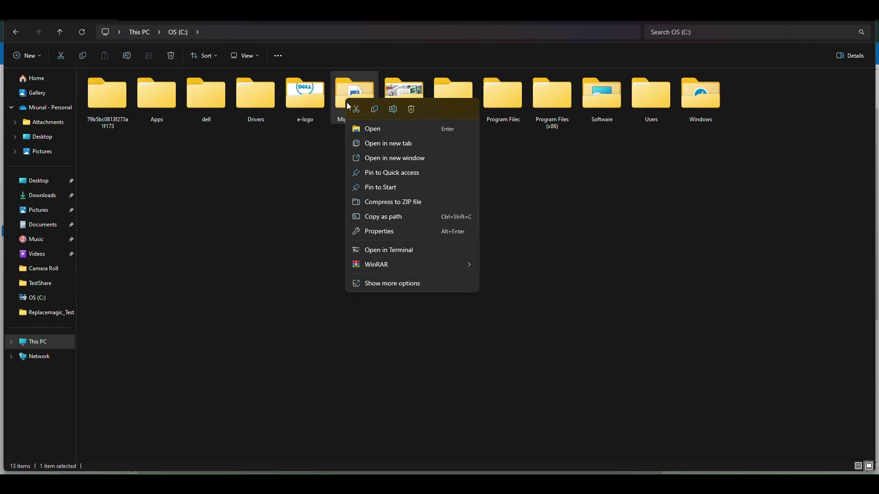
left_click(420, 283)
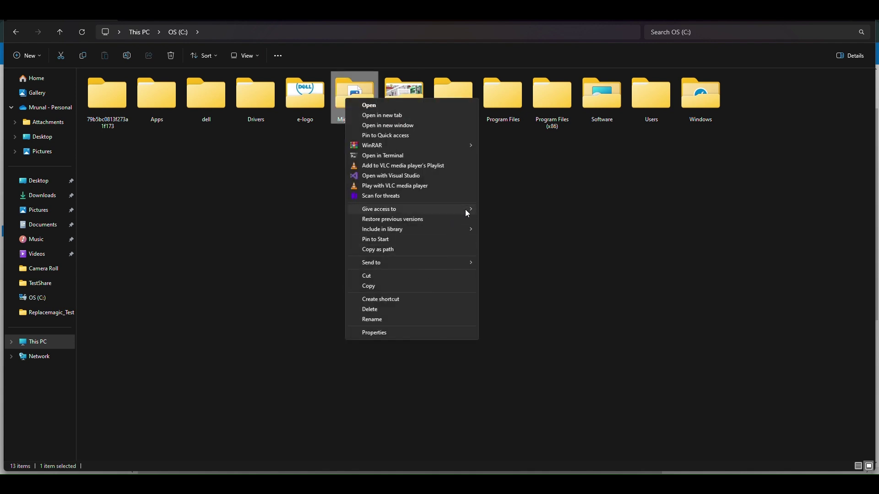
mouse_move(465, 211)
left_click(530, 221)
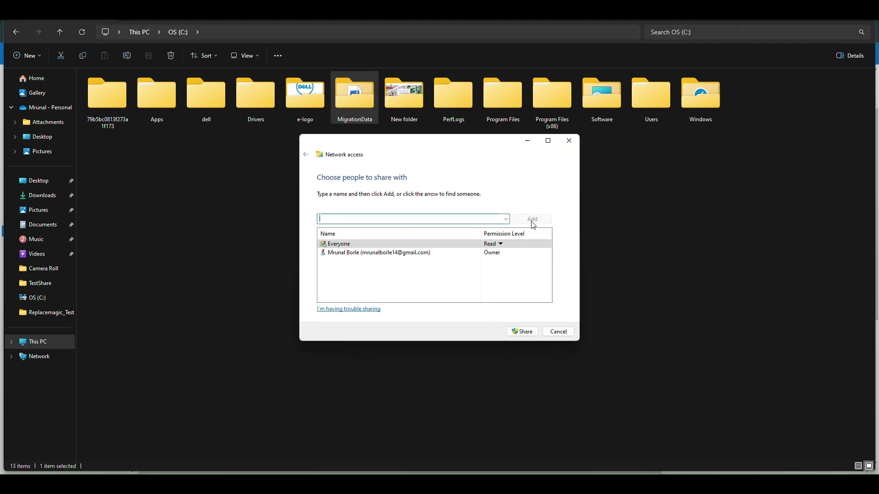
left_click(504, 247)
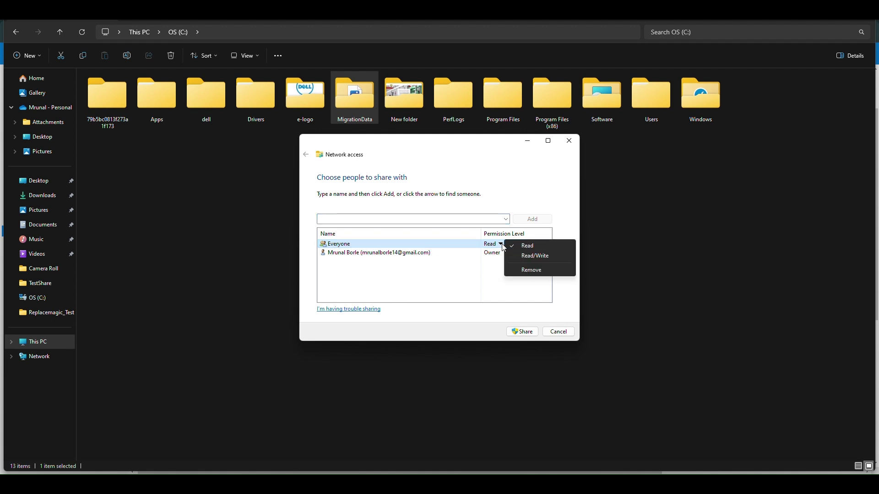
left_click(526, 254)
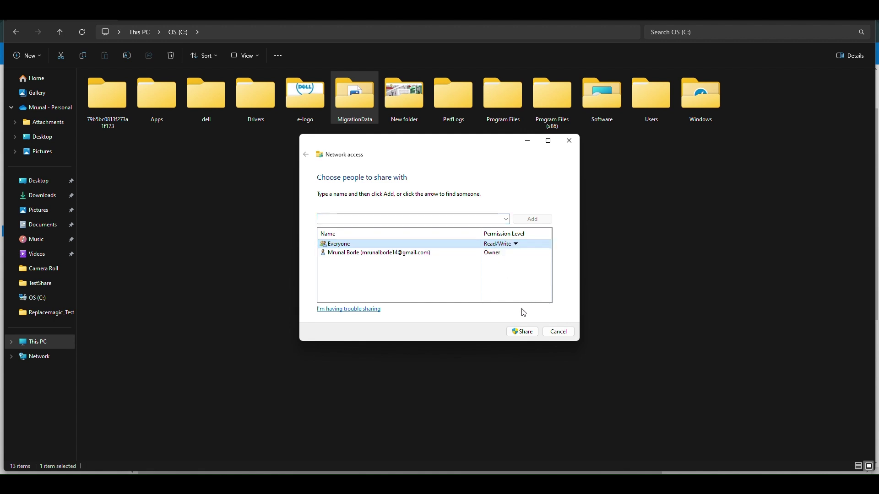
left_click(522, 332)
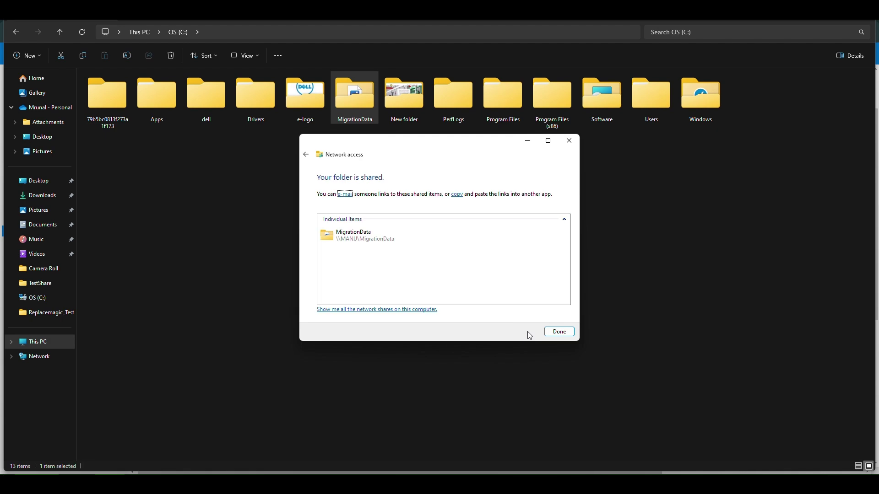
left_click(567, 331)
- Test the agent's access to the MigrationData share in the user's OneDrive folder on \\MANU, and close the agent window
key("alt+Tab")
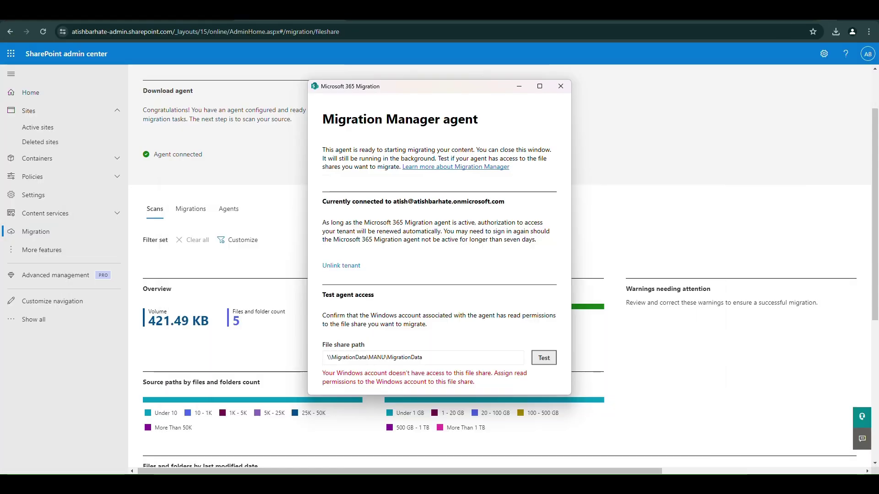
left_click(543, 364)
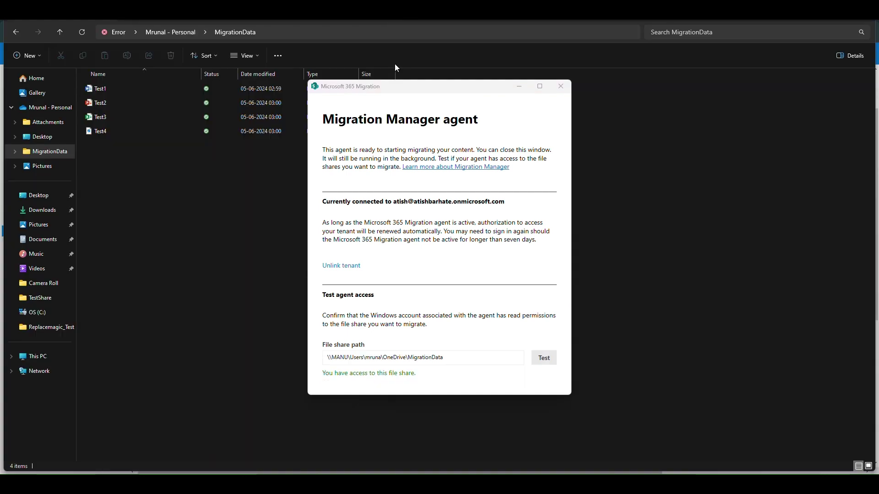
left_click(448, 358)
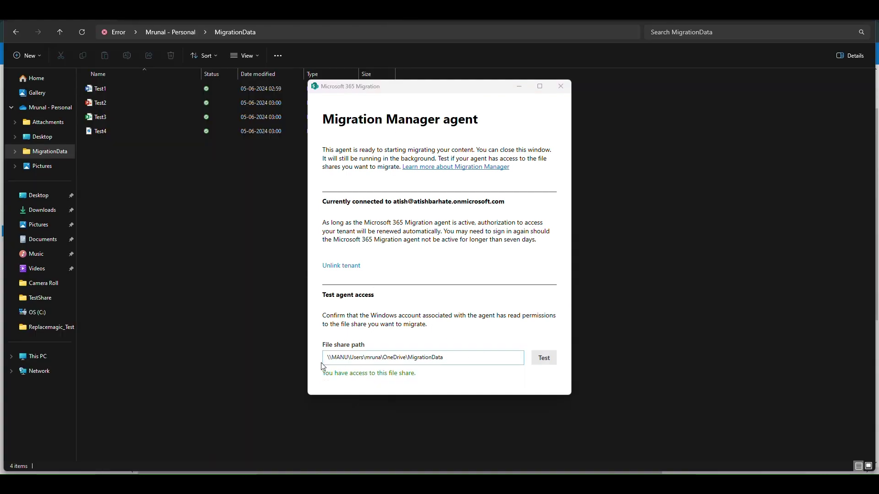
left_click(461, 359)
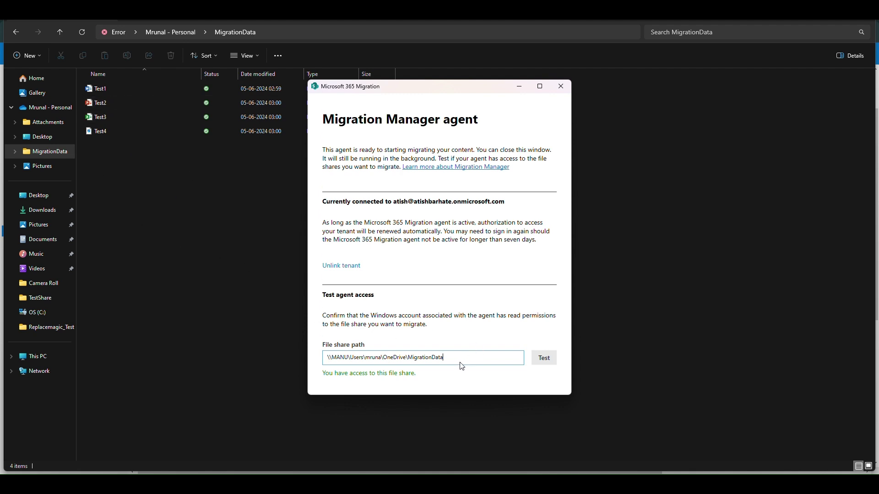
left_click(544, 358)
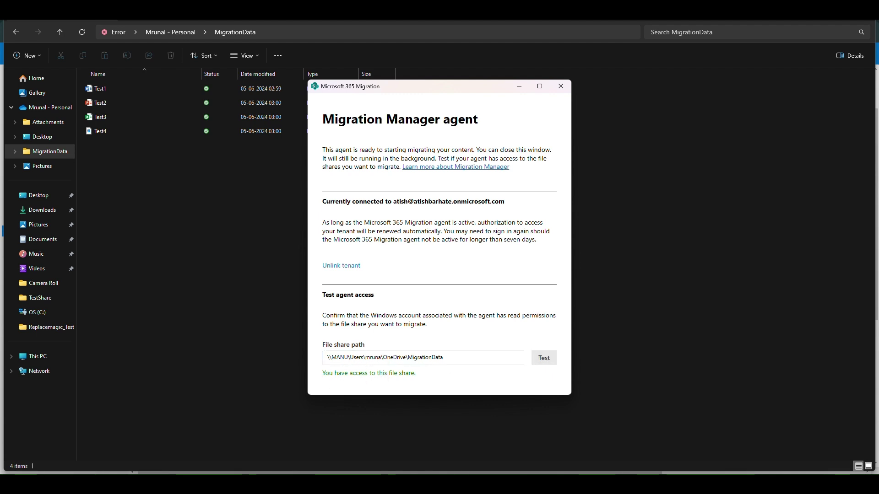
key("alt+F4")
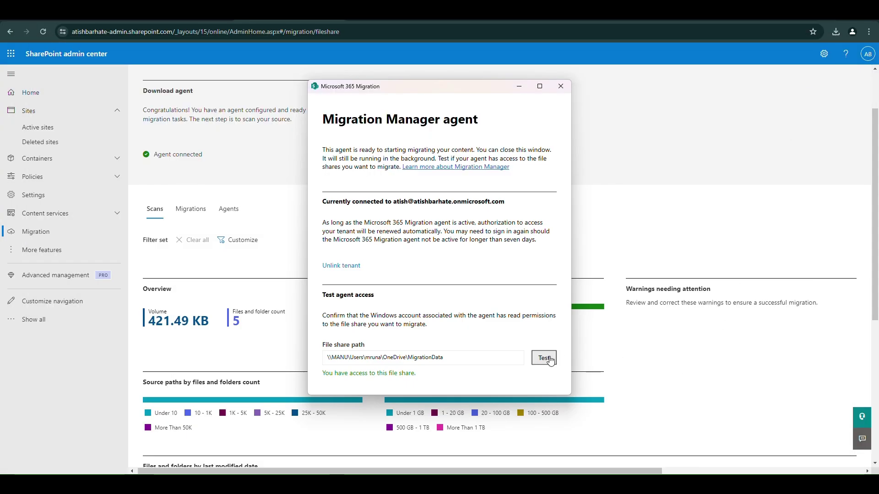
left_click(551, 362)
left_click(561, 87)
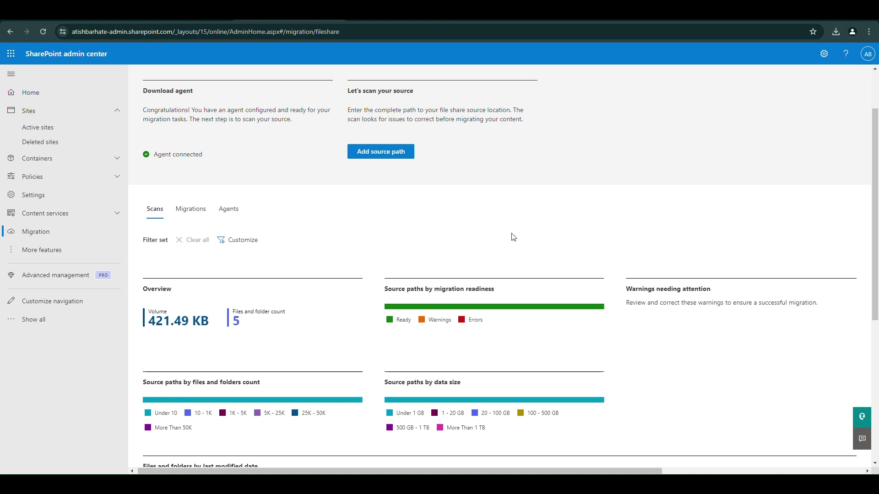
- Start adding a source path to scan, and get the MigrationData folder's local OneDrive path from the Run dialog before closing it
scroll(243, 163, "down", 3)
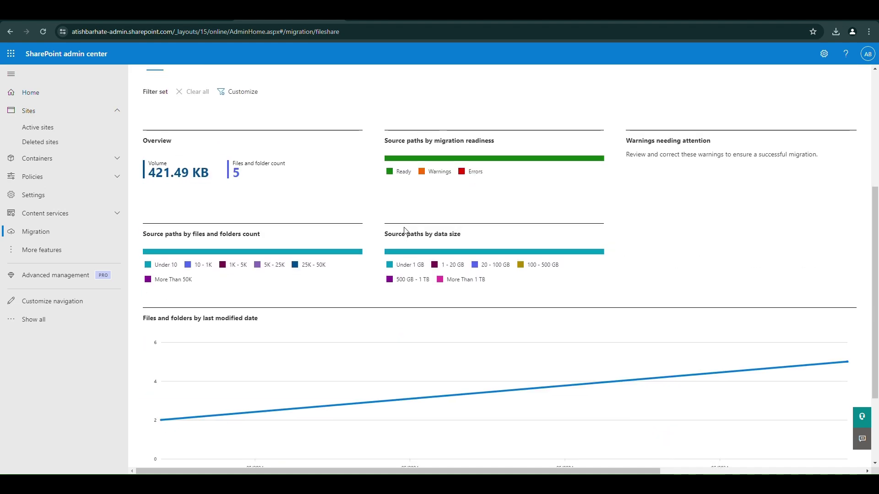
scroll(404, 232, "up", 5)
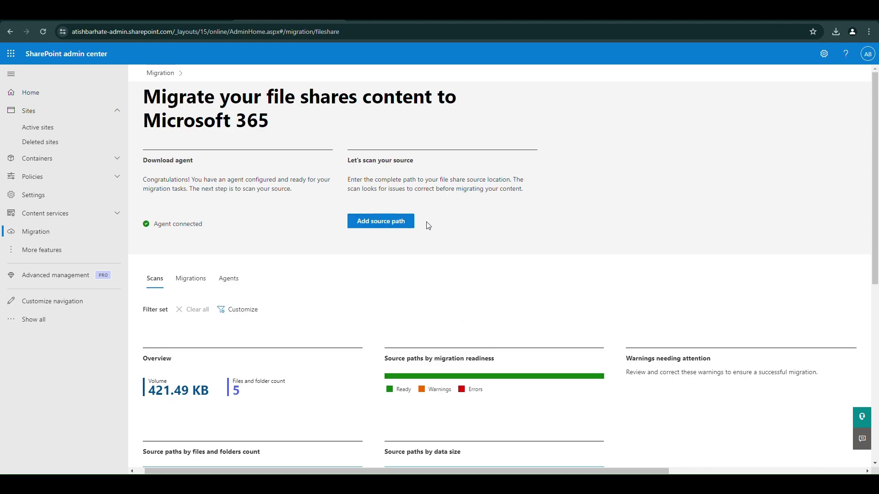
left_click(380, 223)
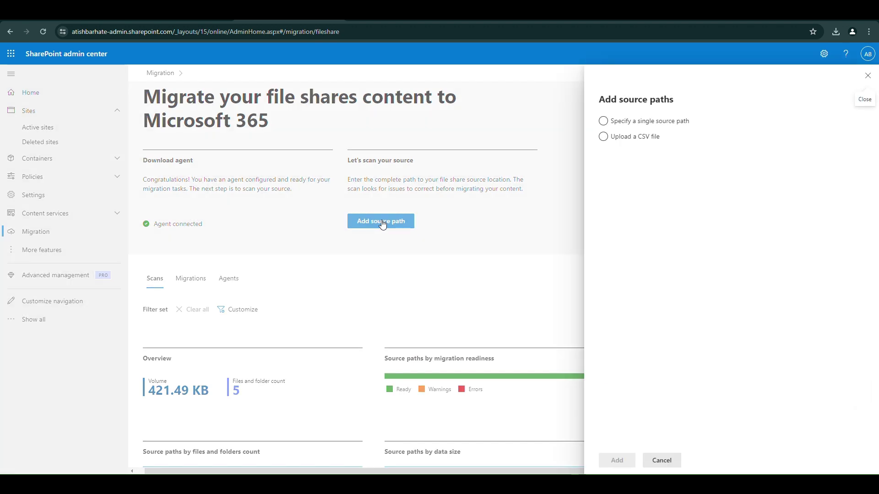
left_click(637, 122)
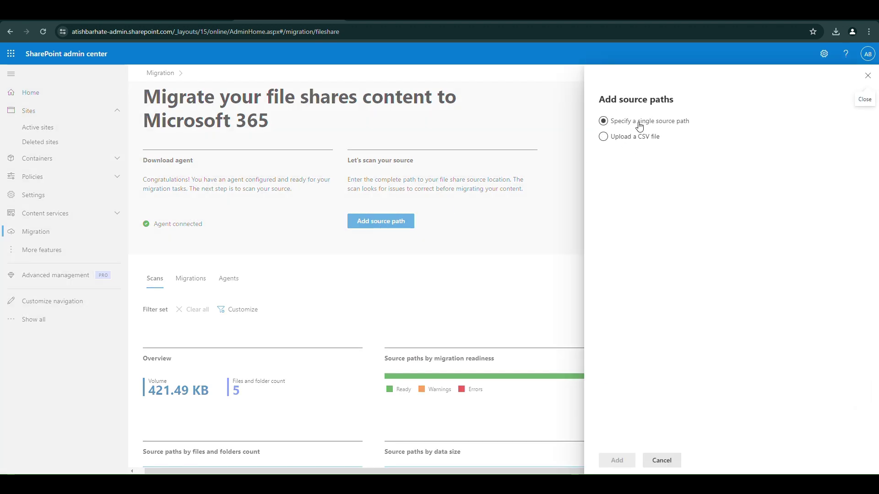
left_click(639, 138)
key("super+r")
type("C:\\Users\\mruna\\OneDrive\\MigrationData")
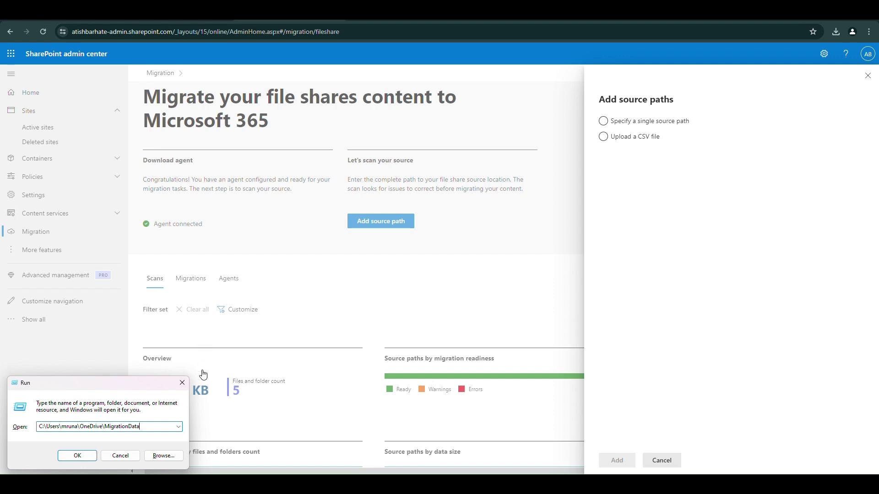
left_click(182, 383)
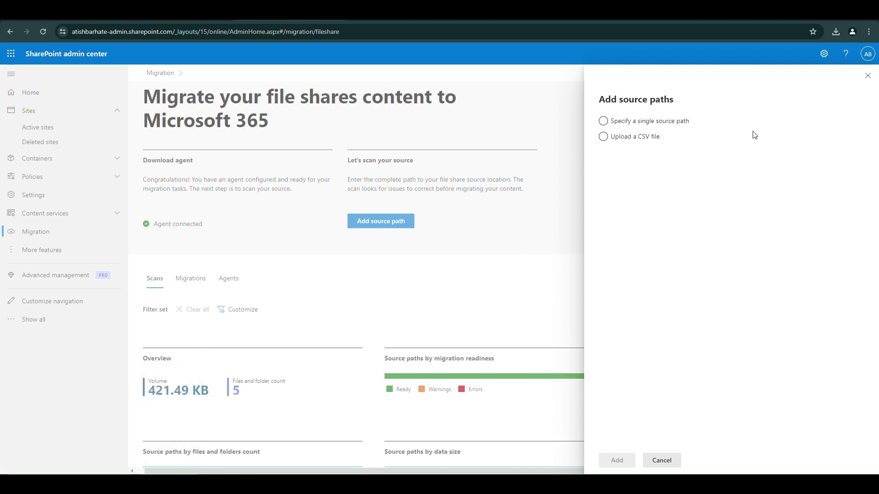
- Specify a single source path pointing to the MigrationData share in the user's OneDrive folder on \\Manu, without the C: drive part
left_click(604, 137)
left_click(606, 122)
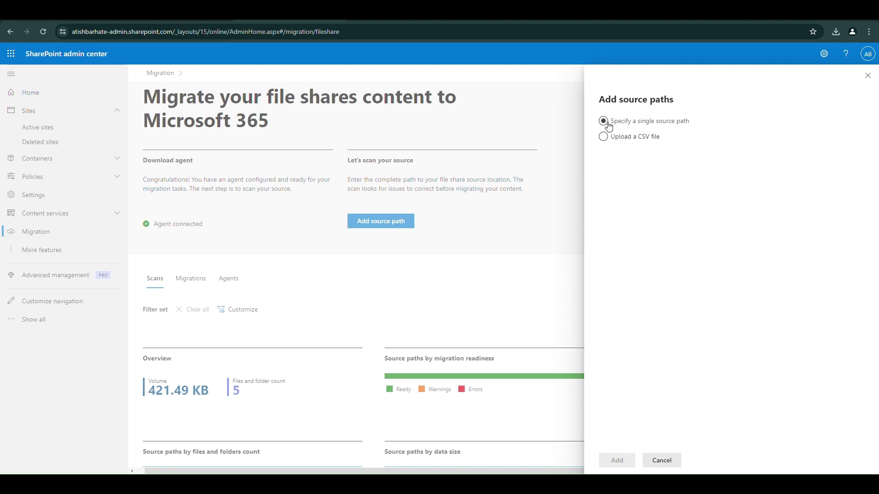
left_click(608, 124)
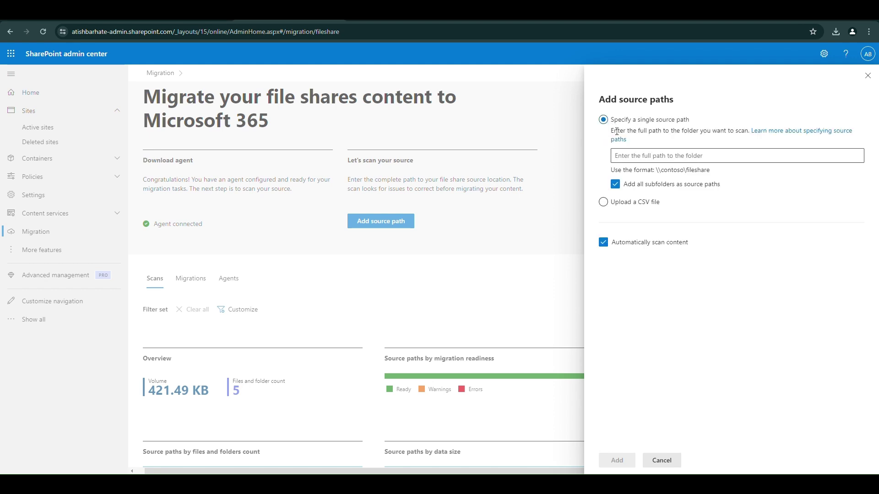
left_click(625, 154)
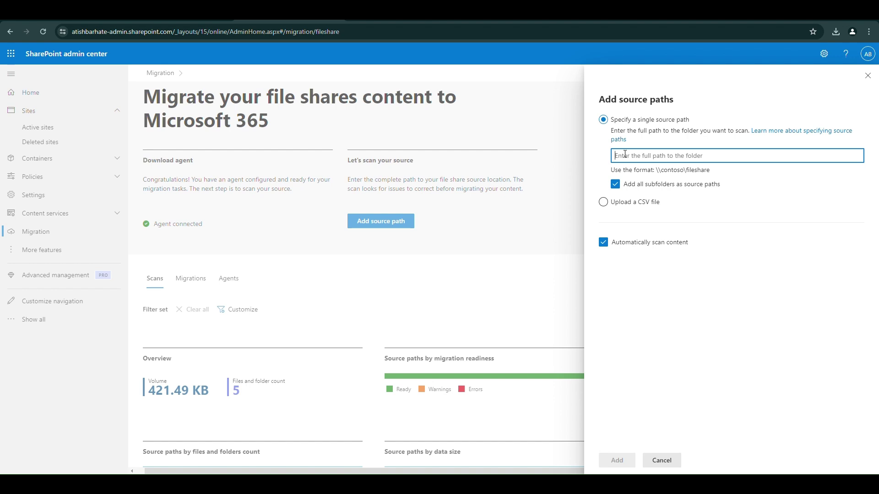
type("\\\\Manu\\")
type("C:\\Users\\mruna\\OneDrive\\MigrationData")
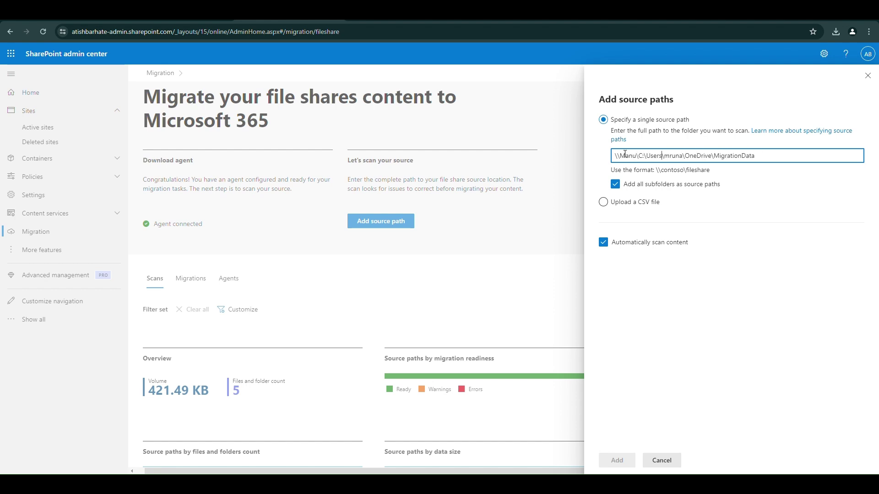
key("Left")
key("Left")
key("BackSpace")
key("BackSpace")
key("BackSpace")
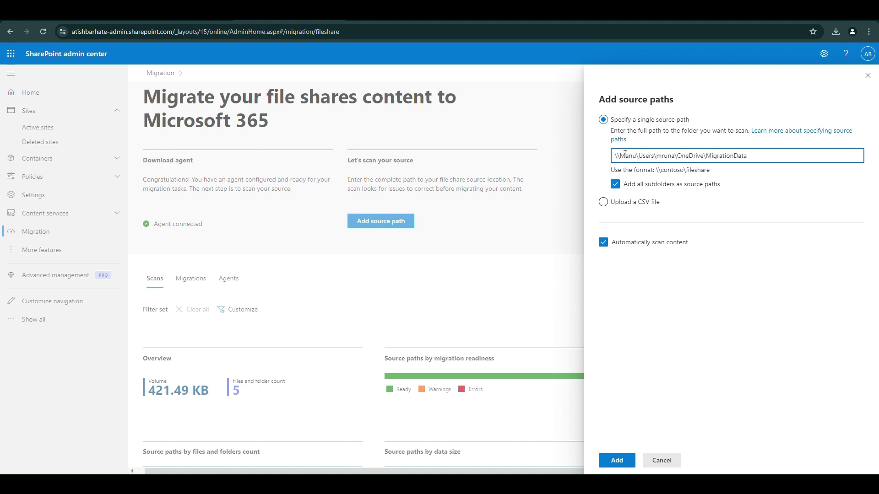
- Exclude subfolders as source paths, turn off automatic content scanning, and add the source path
left_click(615, 185)
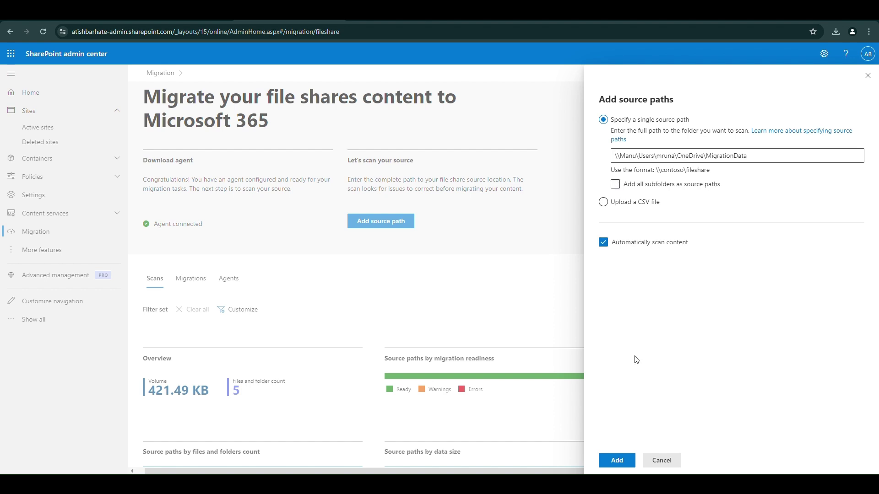
left_click(648, 244)
left_click(620, 463)
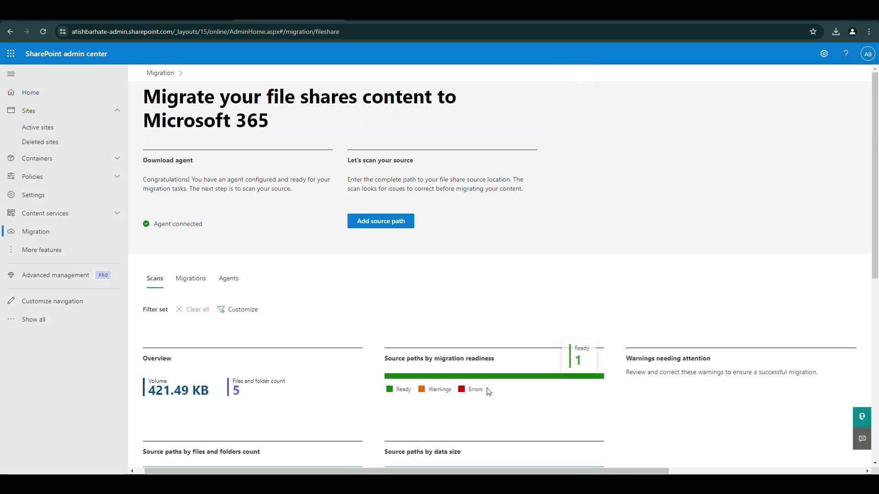
- Copy the TestShare source path to migrations, choosing SharePoint as the destination
scroll(505, 324, "down", 1)
scroll(506, 325, "down", 5)
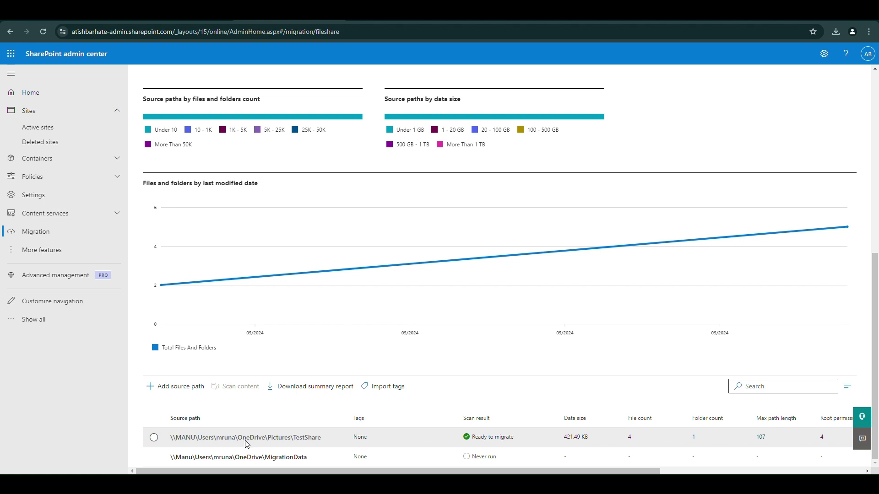
left_click(155, 439)
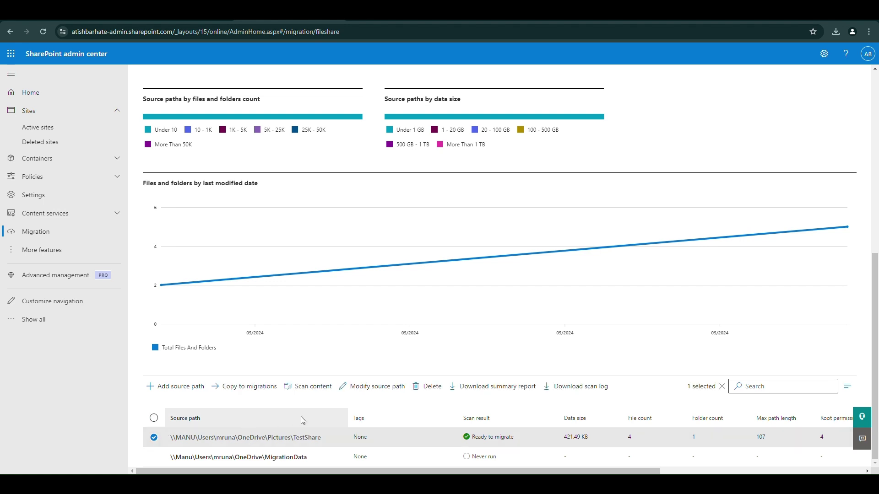
left_click(258, 392)
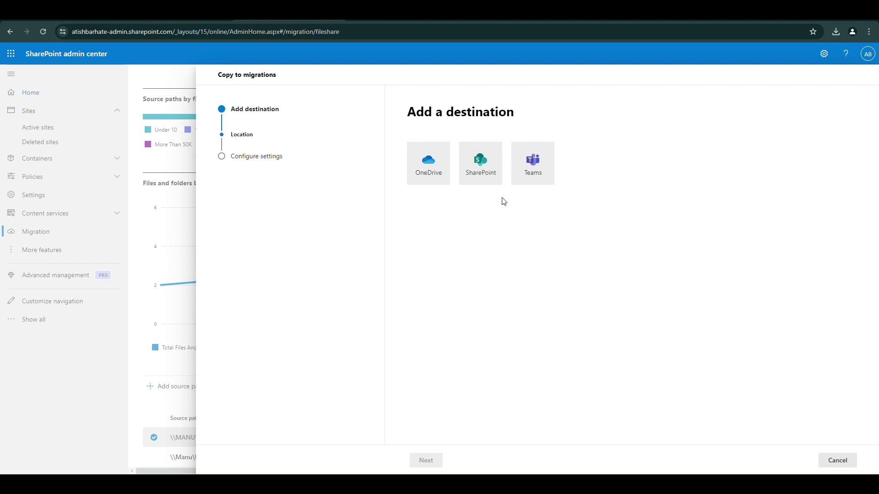
left_click(492, 167)
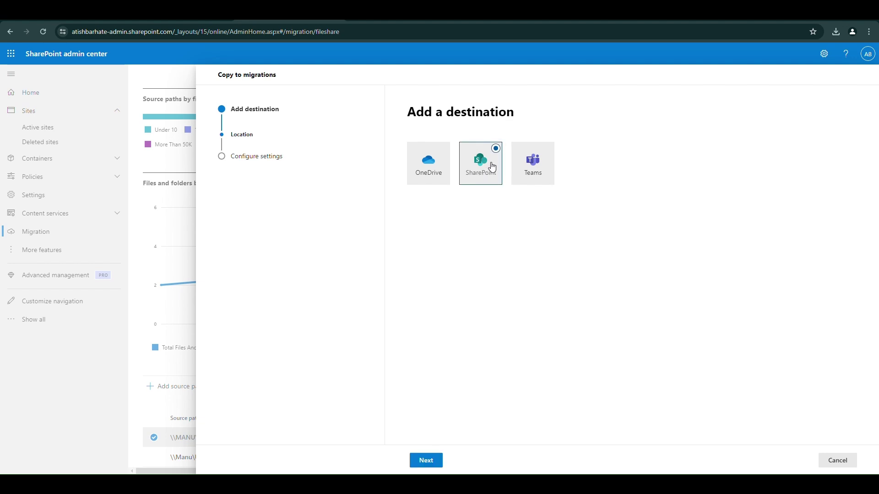
left_click(424, 461)
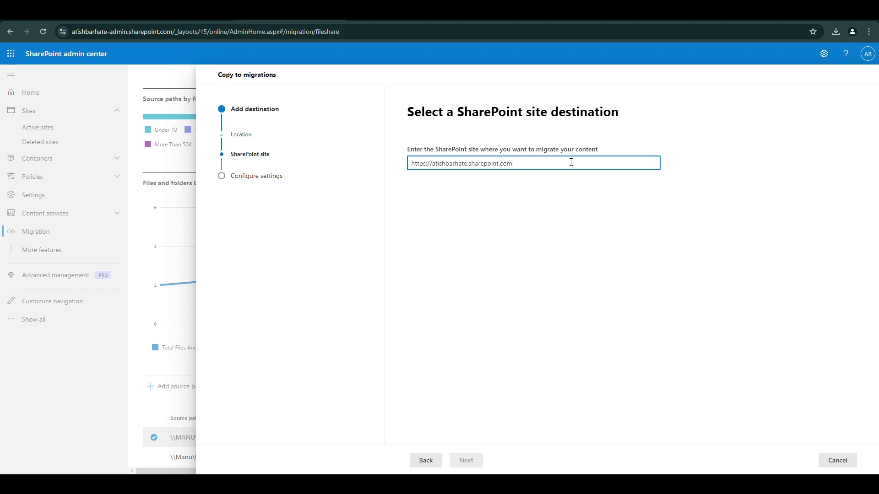
- Set the tenant's root SharePoint site as the migration destination, with the Documents library as the location
key("Tab")
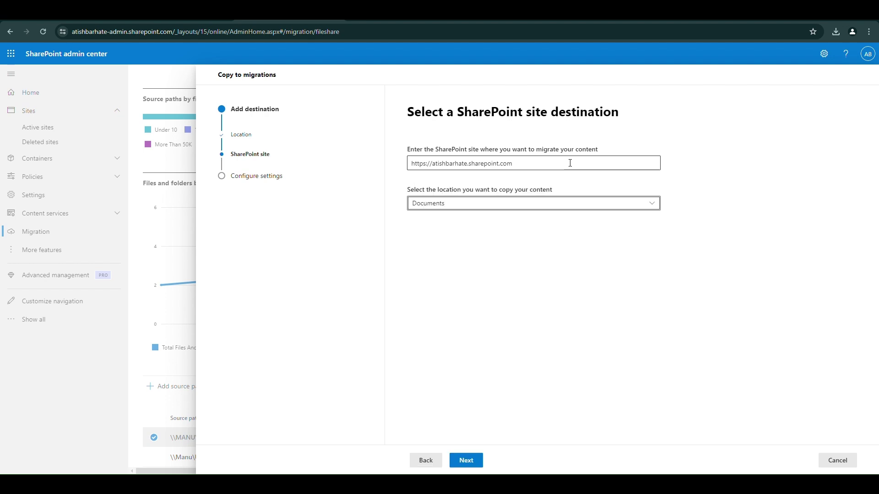
left_click(552, 205)
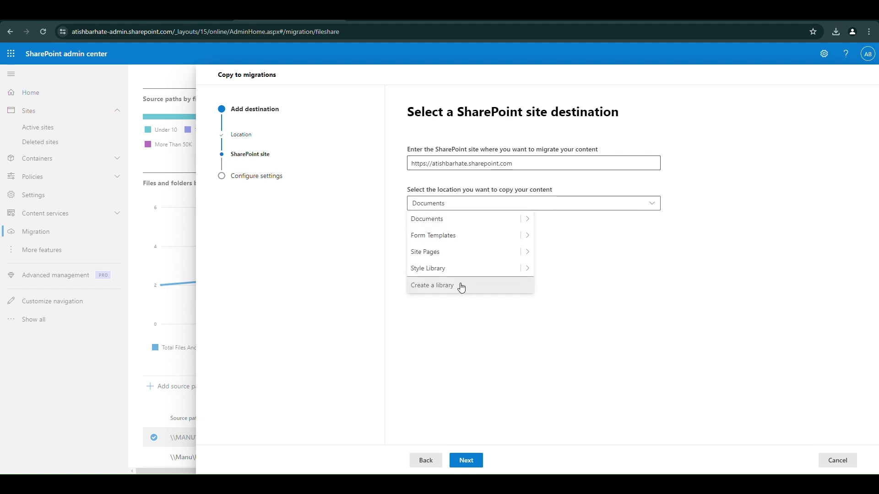
left_click(506, 224)
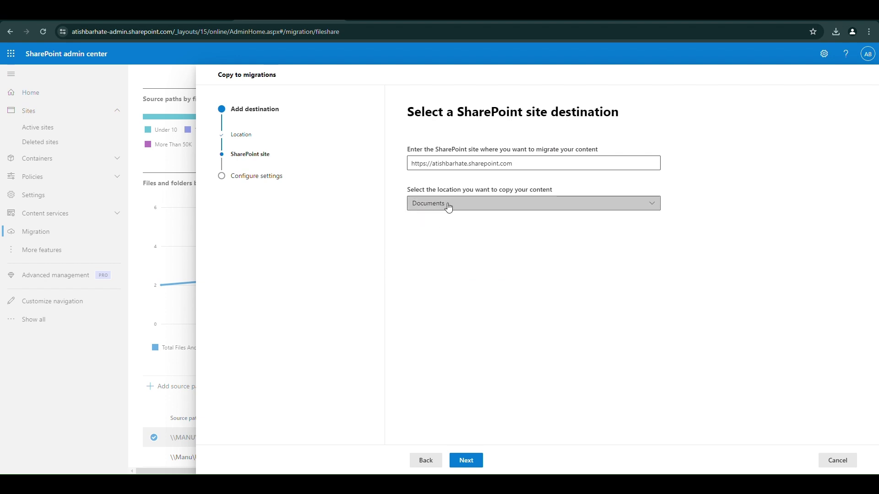
left_click(471, 460)
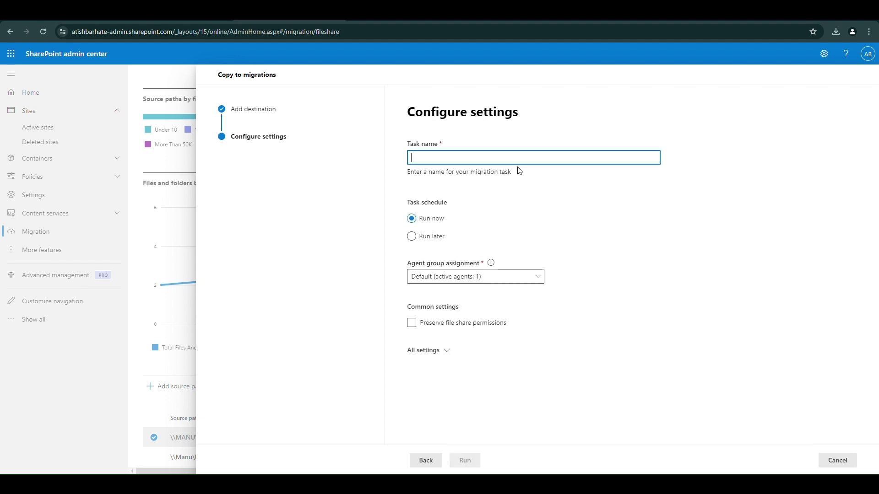
- Name the migration task Migration Test, review all its settings, and run it now with the default agent group
type("M")
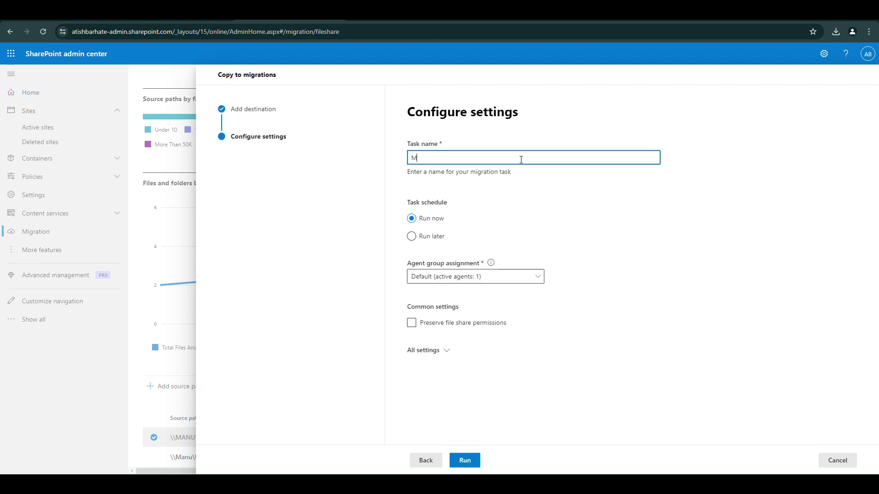
type("igration Test")
left_click(446, 351)
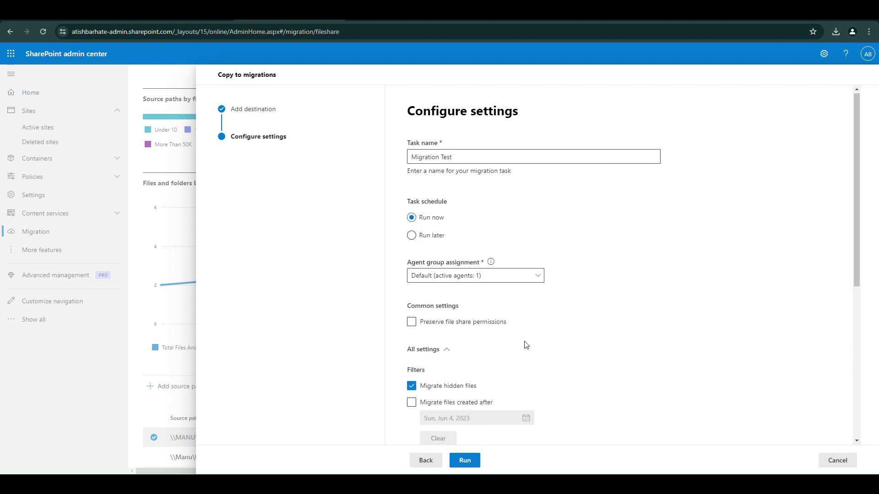
scroll(526, 345, "down", 3)
scroll(432, 277, "down", 3)
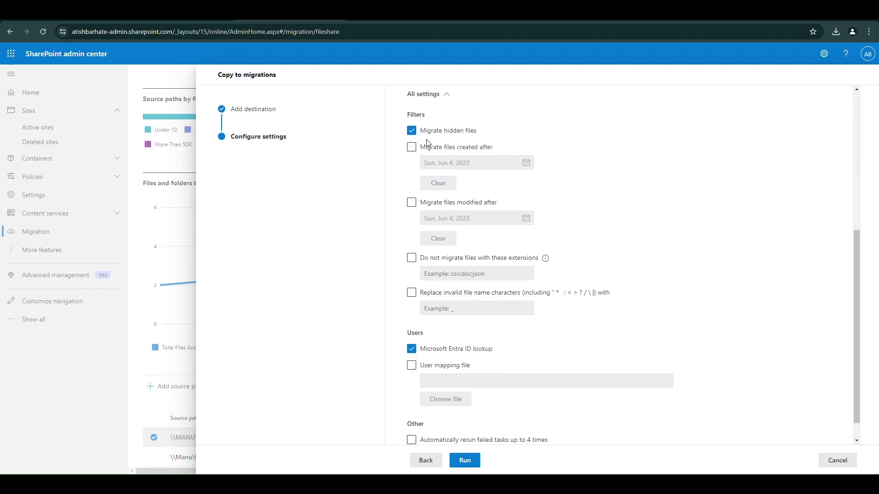
scroll(464, 265, "down", 1)
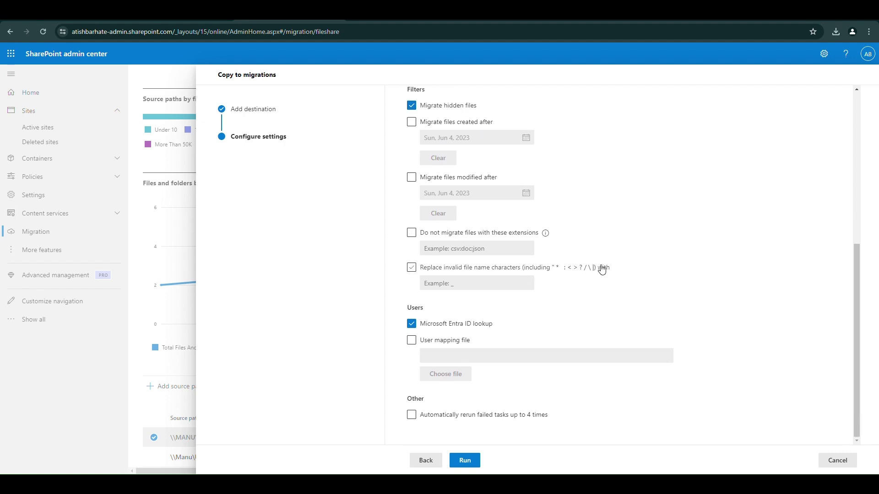
scroll(602, 270, "up", 4)
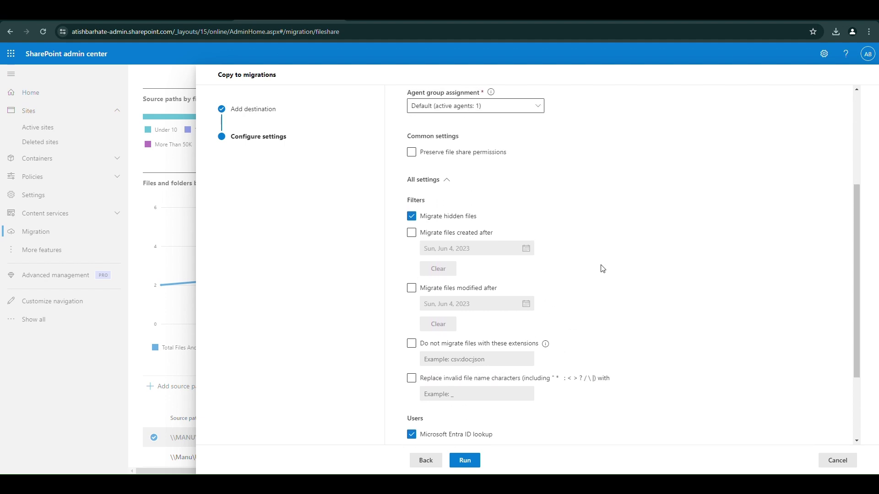
scroll(602, 269, "up", 2)
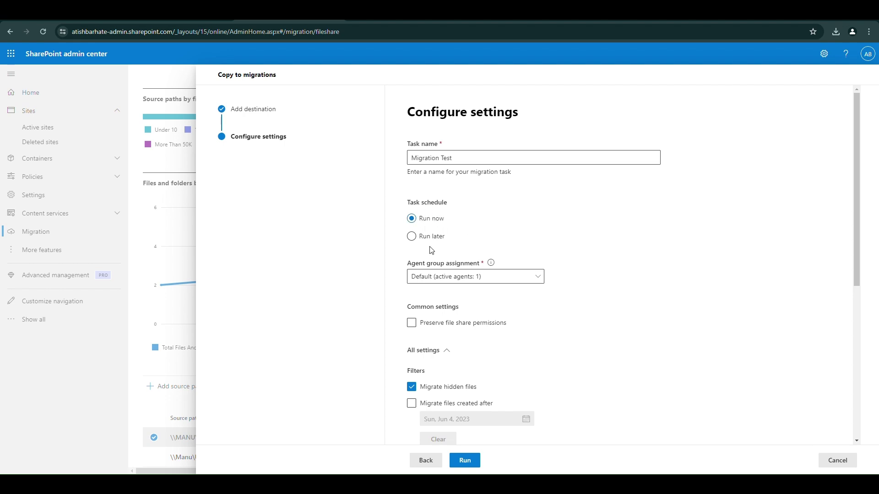
scroll(555, 265, "down", 6)
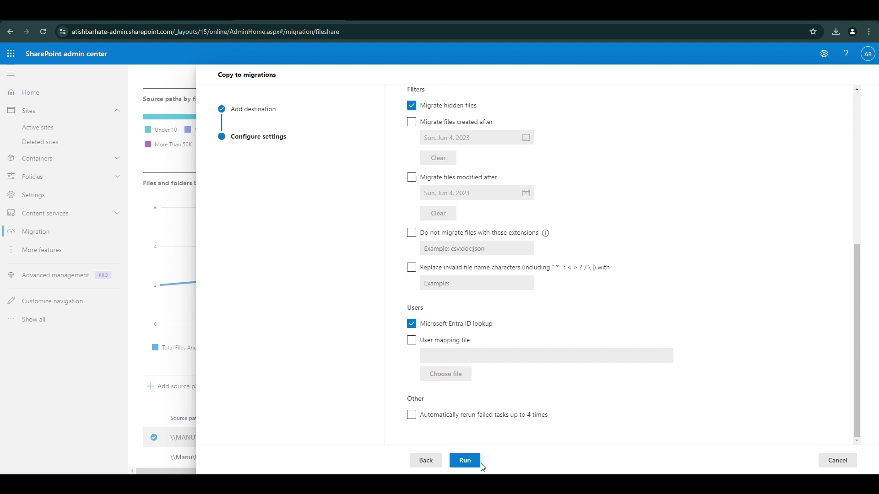
left_click(466, 461)
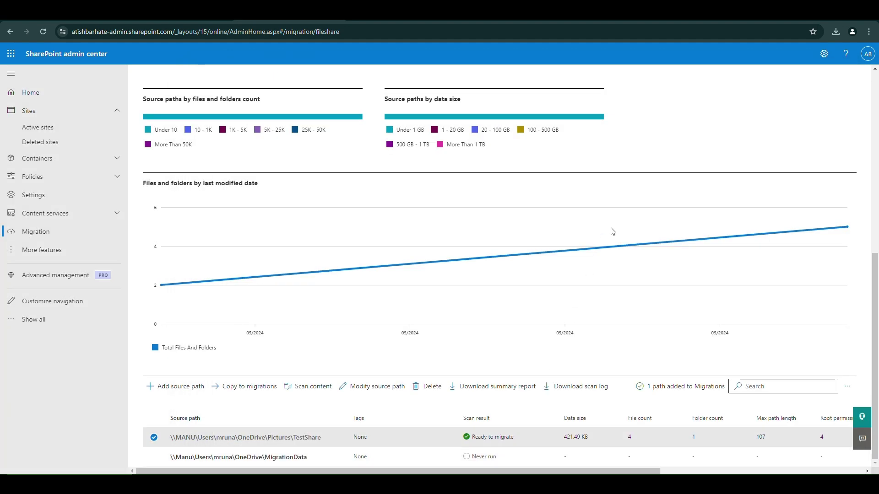
- Open the Communication site from the active sites and view the migrated files in its Documents library
left_click(38, 127)
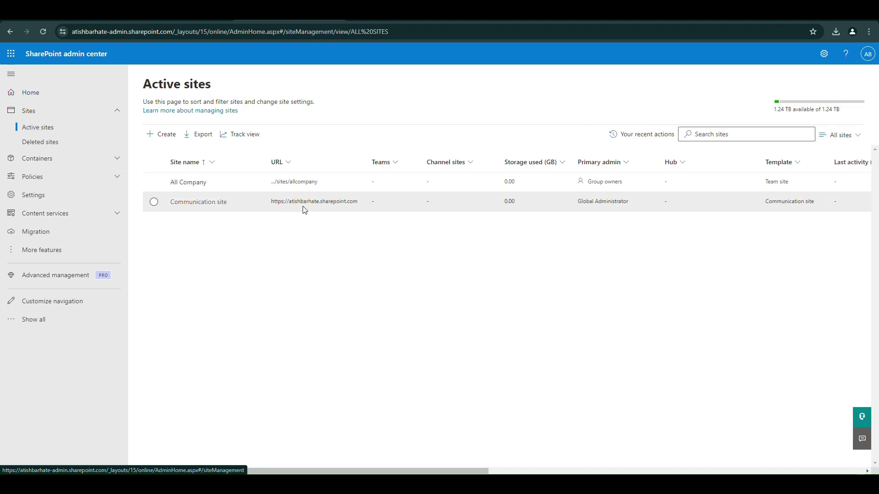
left_click(251, 204)
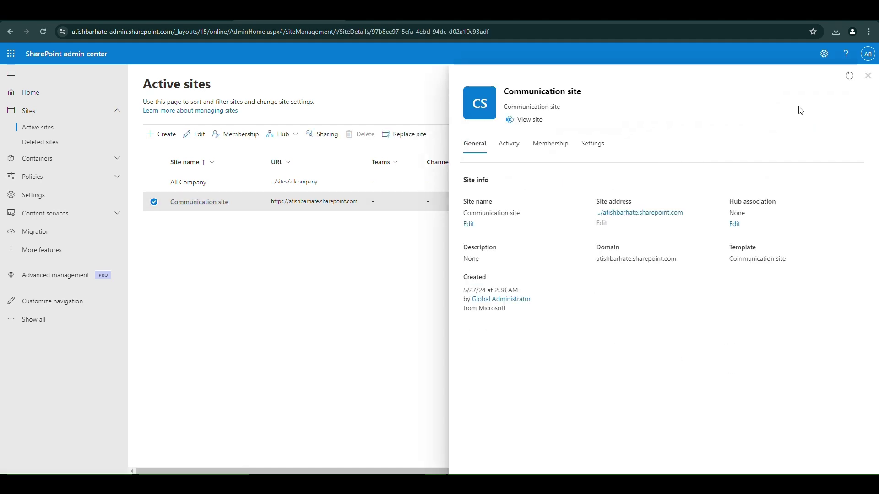
left_click(868, 75)
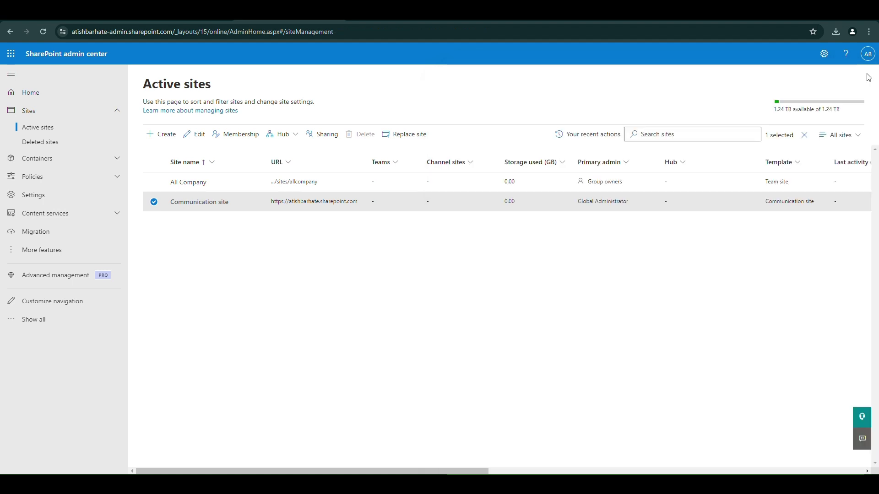
left_click(347, 205)
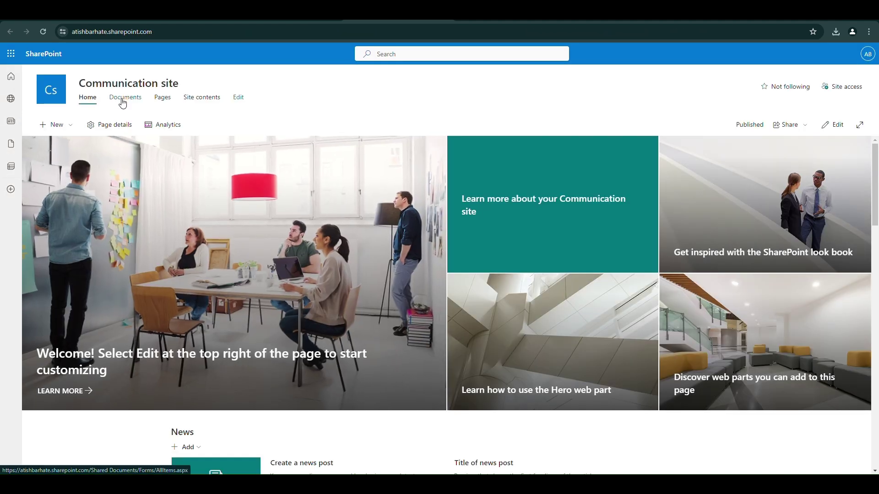
left_click(123, 102)
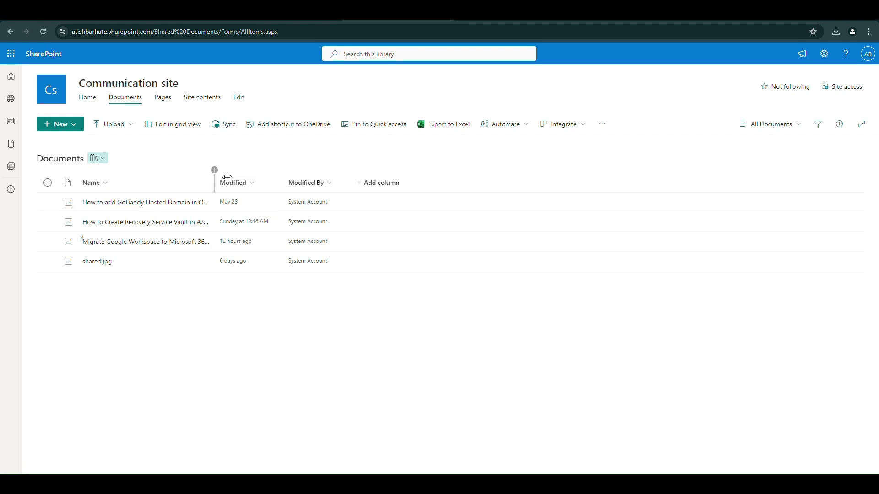
- Widen the Documents library's Name column to fit the full file names, and return to the migration tasks in the SharePoint admin center
left_click_drag(227, 177, 289, 199)
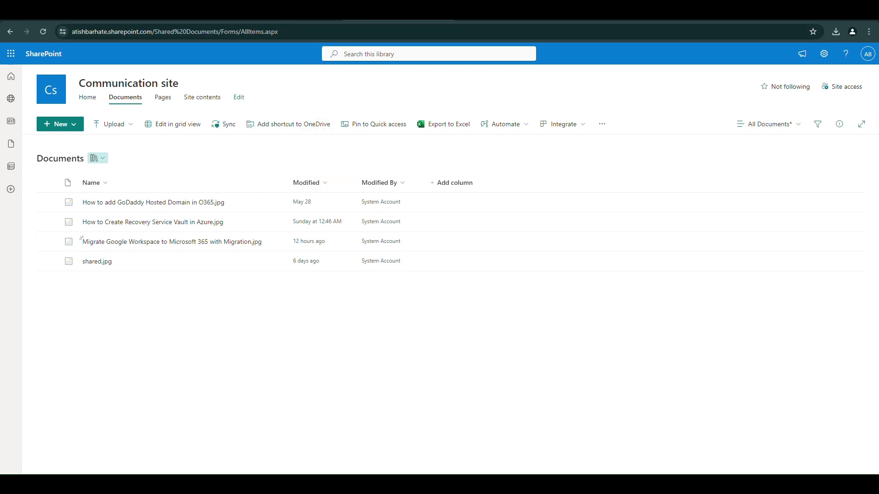
mouse_move(280, 20)
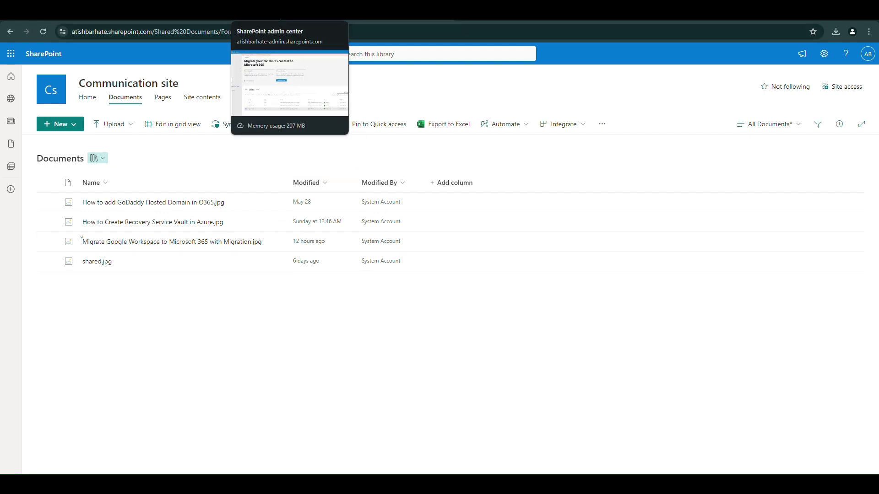
left_click(280, 19)
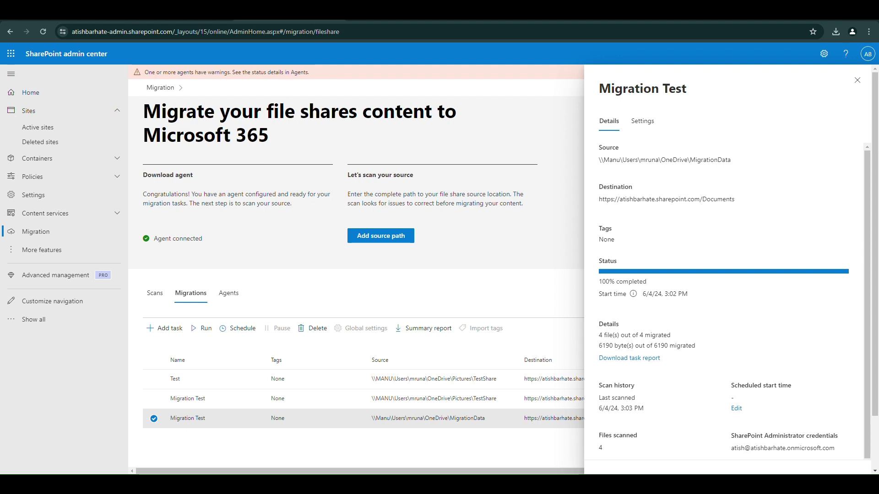
- Check the Communication site's Documents library for the files from MigrationData, and close the Migration Test task details in the SharePoint admin center
left_click(389, 13)
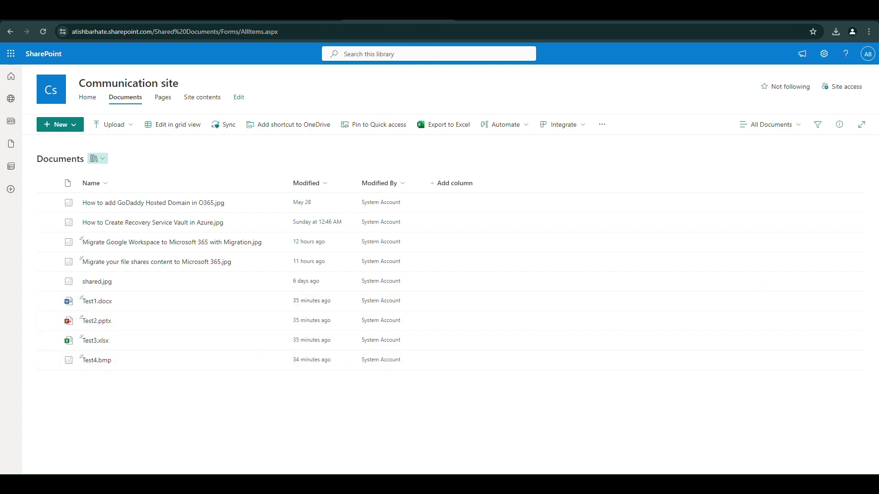
left_click(288, 18)
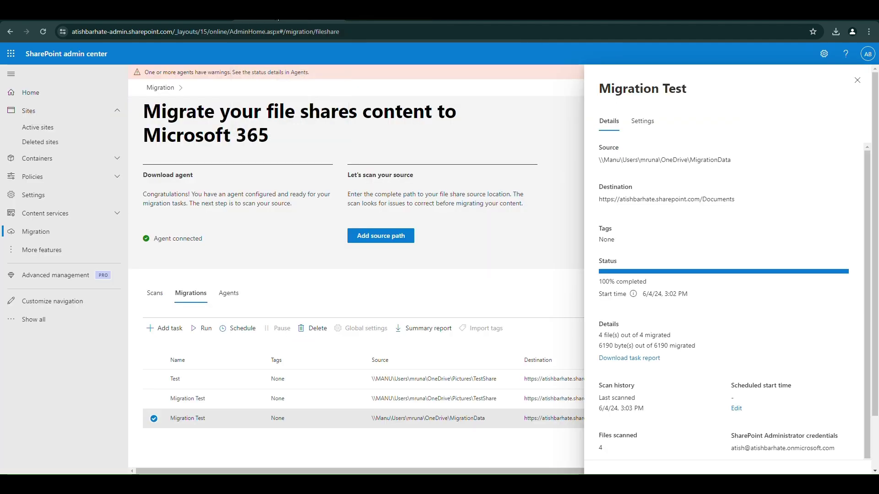
left_click(857, 80)
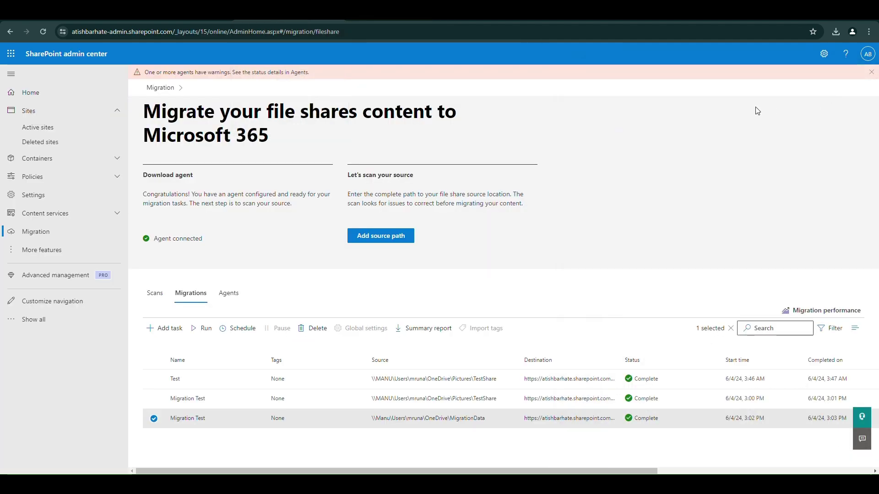